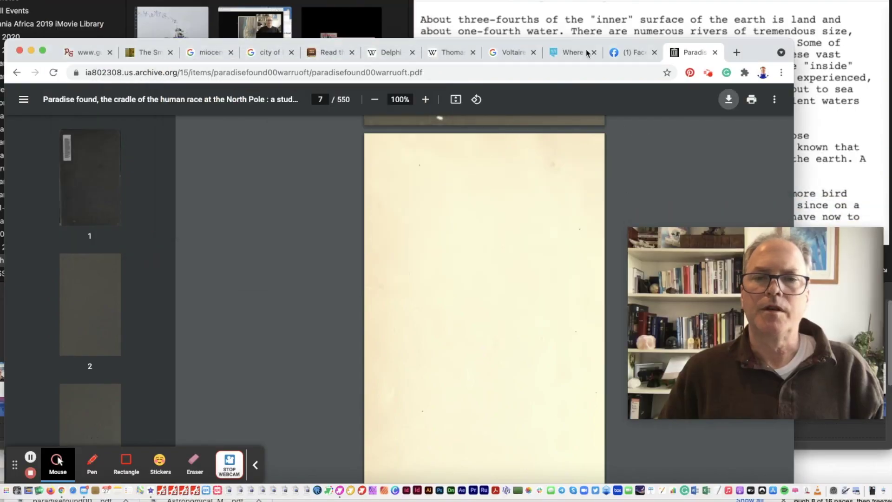
Step: Move the Chrome window with the Paradise Found PDF aside and minimize it
left_click_drag(755, 52, 755, 28)
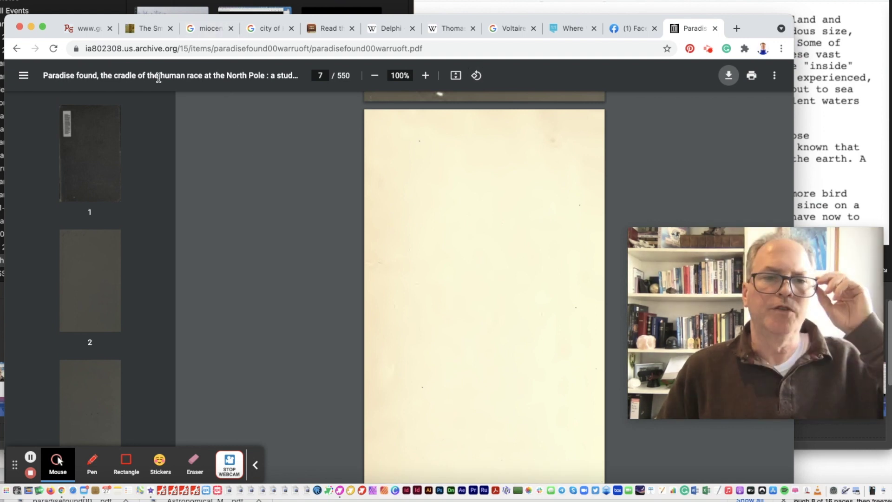
left_click_drag(297, 21, 273, 0)
scroll(58, 200, "down", 10)
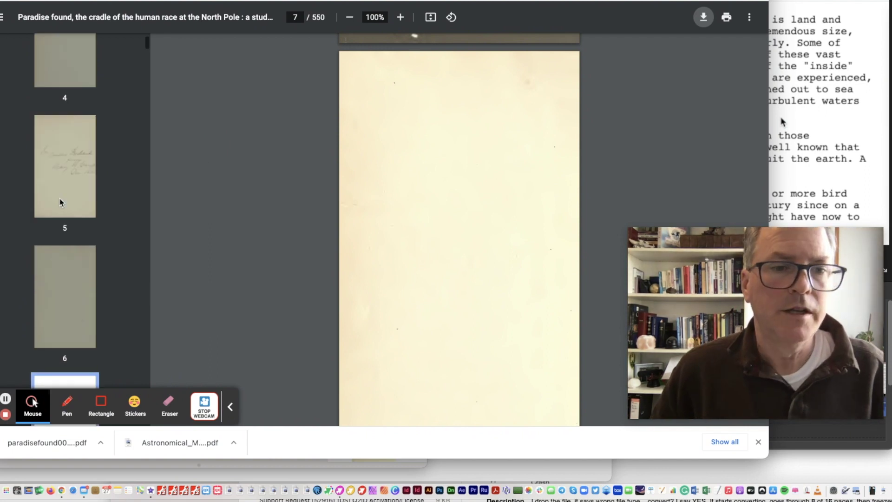
scroll(64, 200, "up", 10)
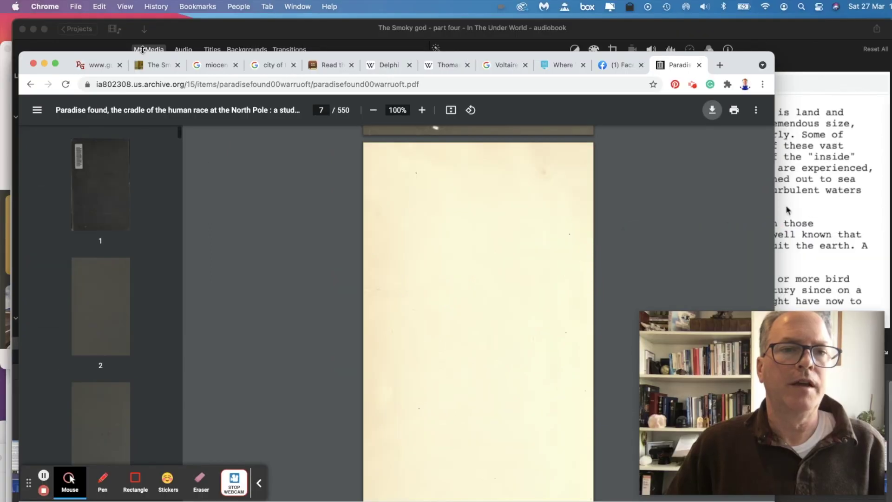
left_click_drag(161, 58, 329, 421)
left_click(263, 422)
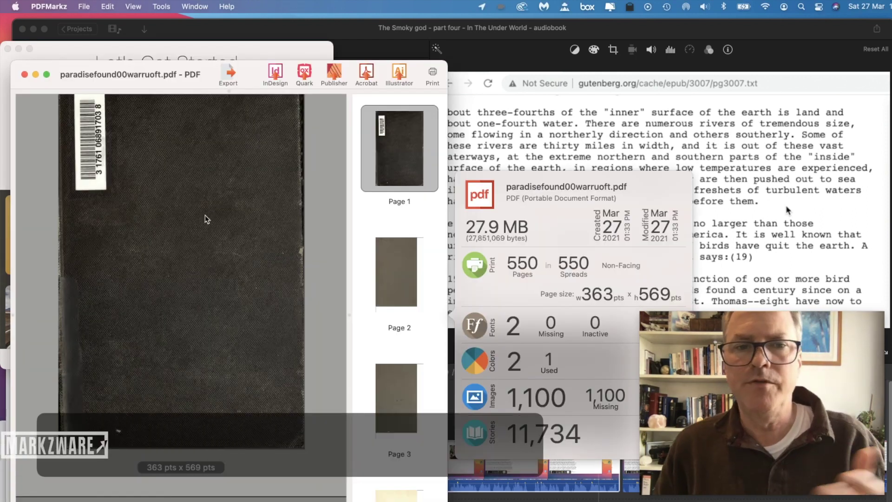
Step: Step through the Paradise Found pages 2, 3, 6 and 7 to page 10's cosmology diagram
left_click(398, 263)
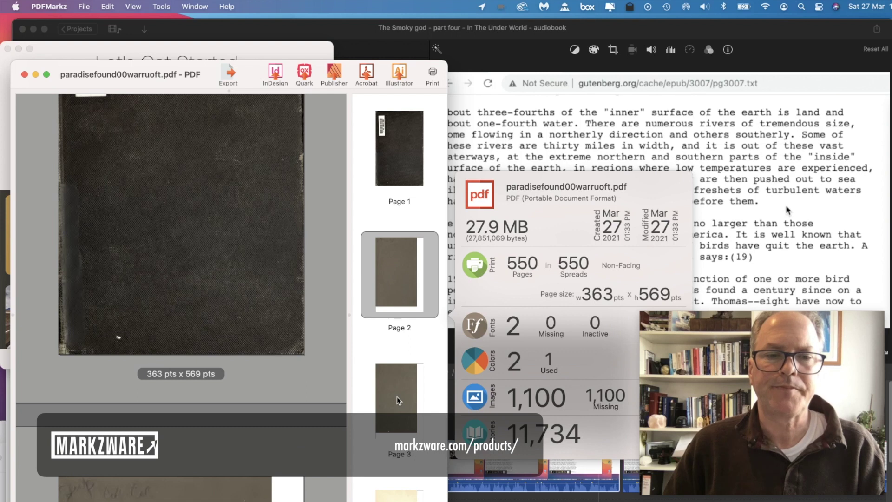
left_click(398, 403)
scroll(397, 408, "down", 8)
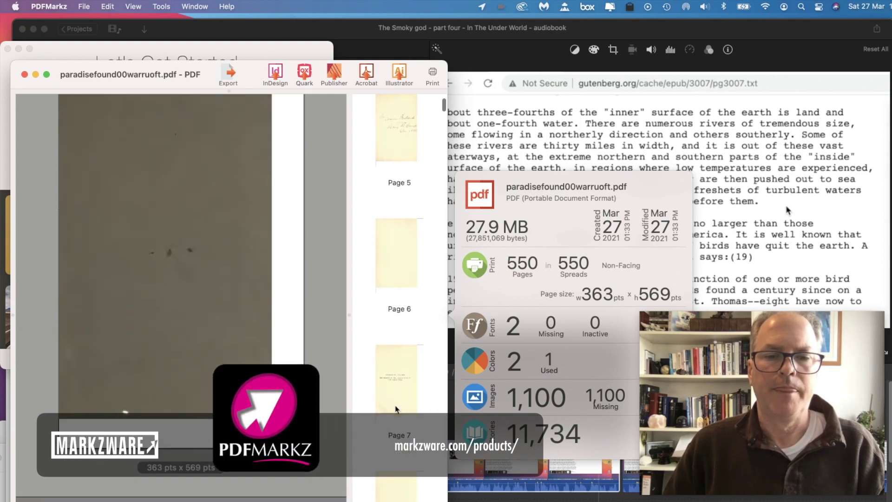
left_click(395, 251)
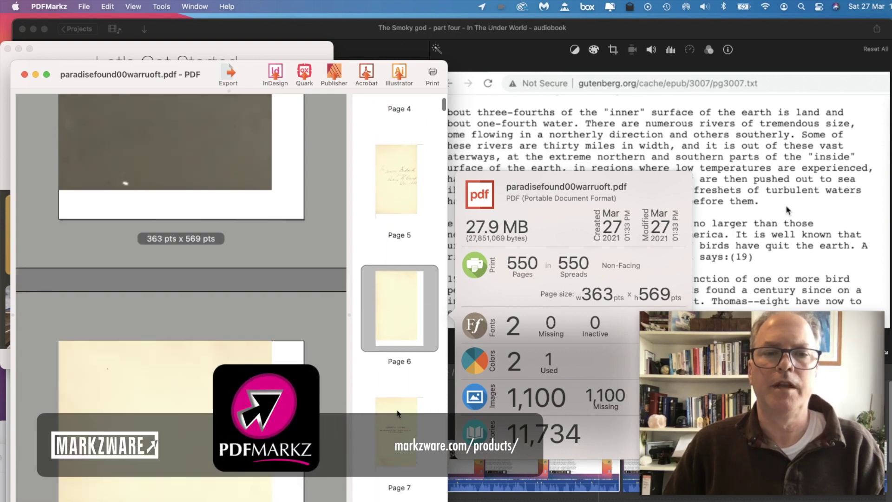
scroll(390, 302, "down", 2)
left_click(383, 325)
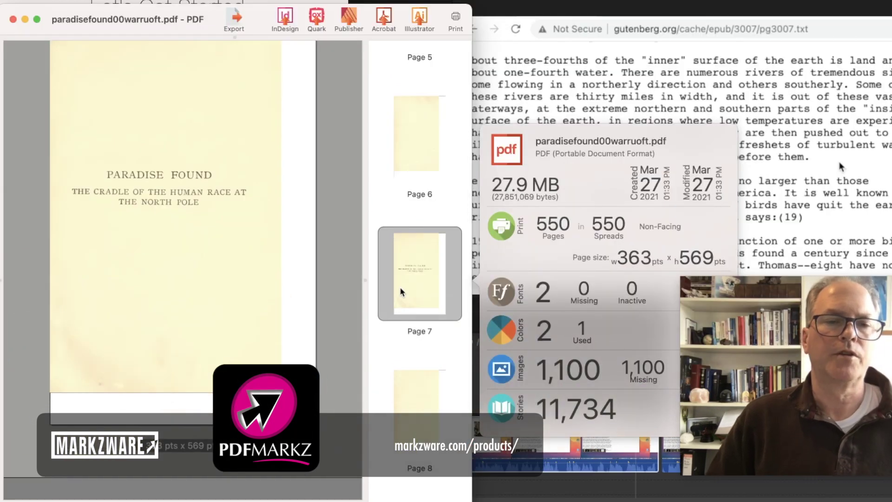
scroll(402, 292, "down", 5)
scroll(401, 292, "down", 3)
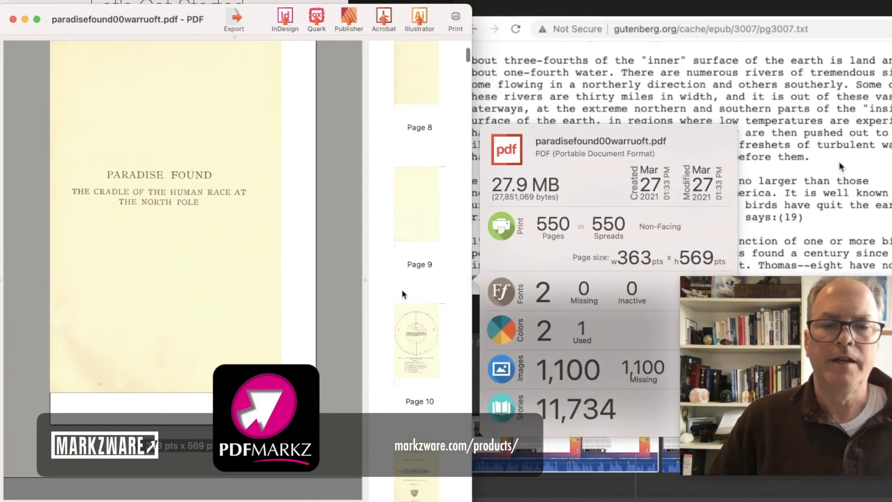
left_click(417, 328)
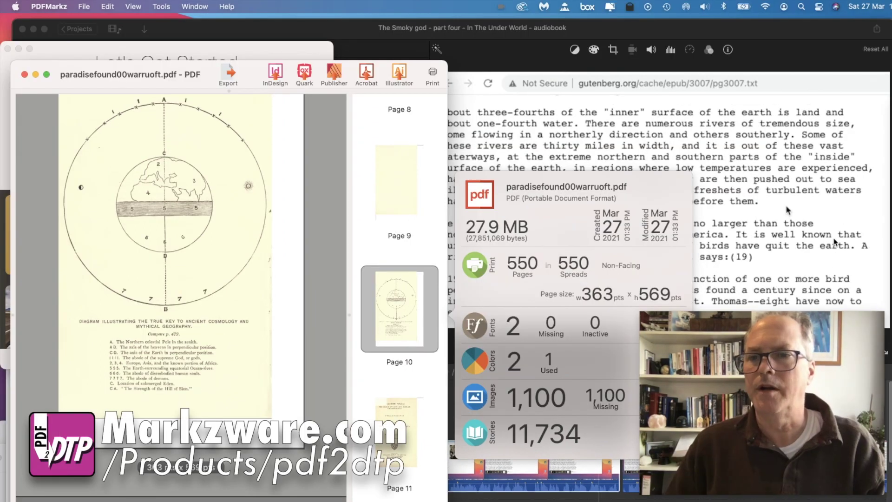
Step: Drag page 10 into Downloads as its own PDF and open it in Preview
key("super+Tab")
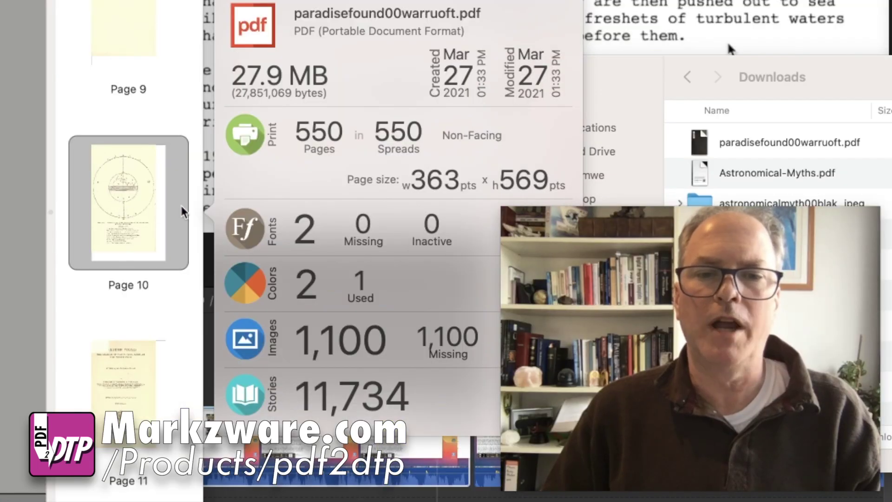
left_click_drag(186, 203, 850, 144)
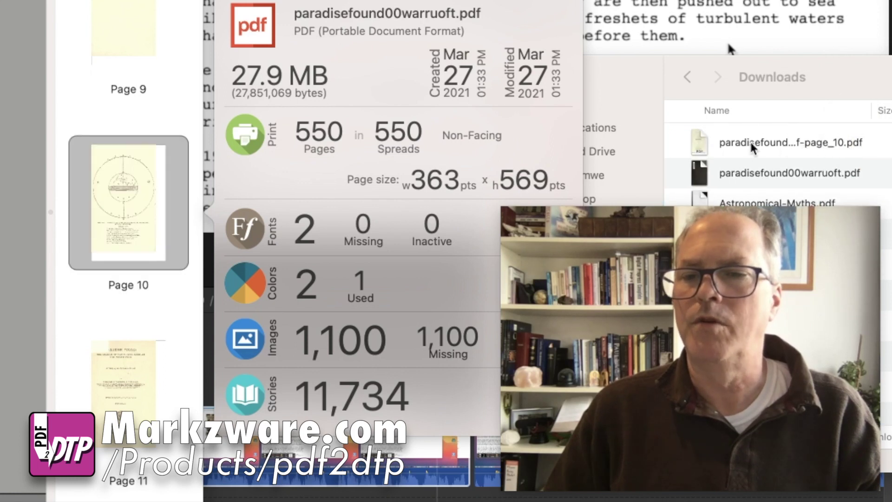
left_click(693, 142)
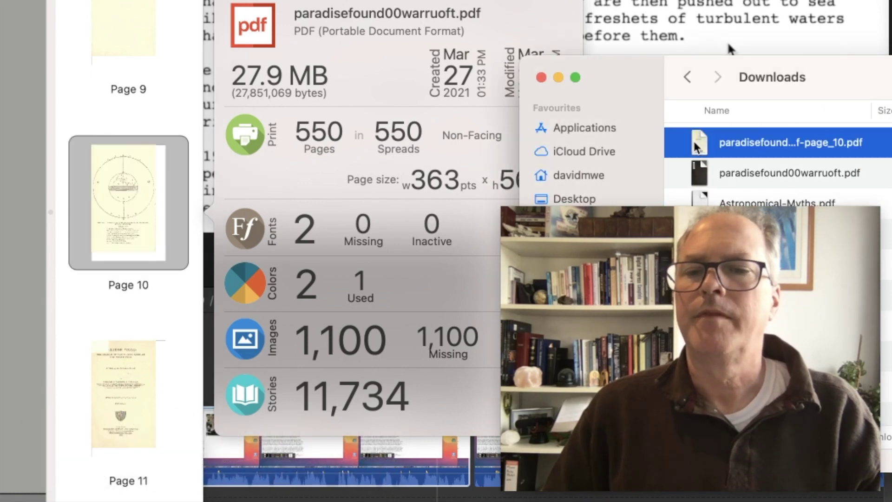
double_click(694, 142)
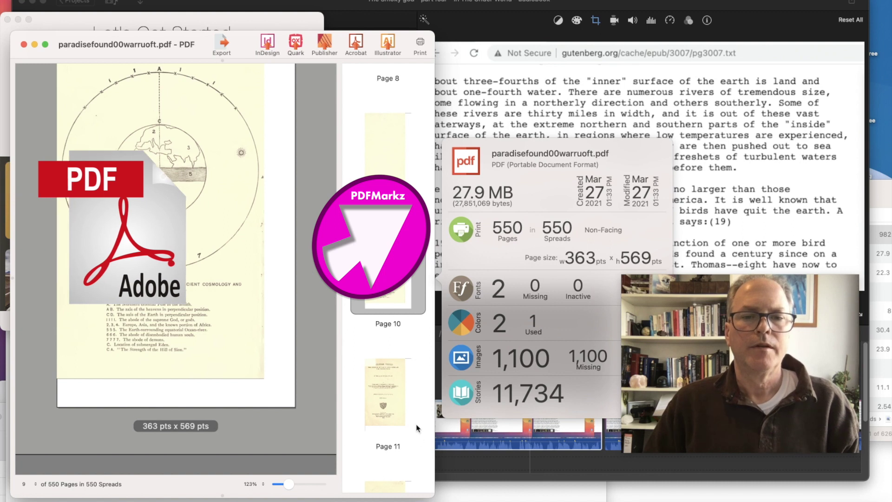
Step: Display page 11, the Paradise Found title page, in PDFMarkz
left_click(391, 400)
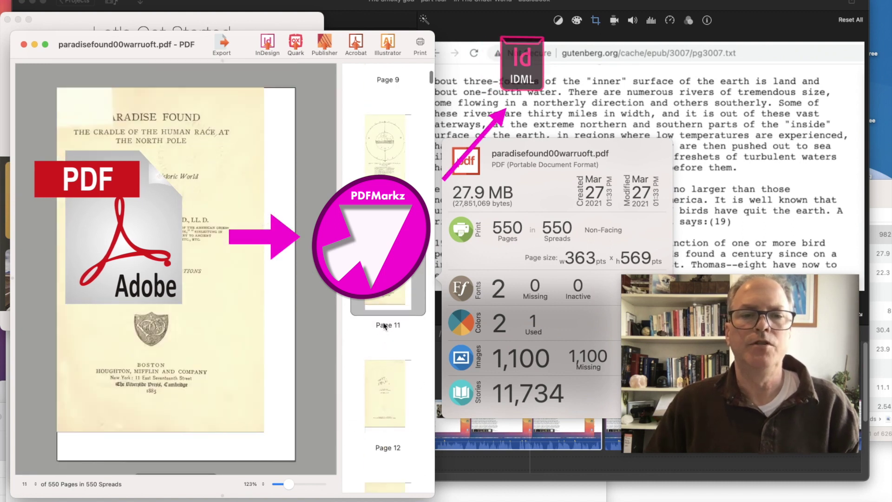
scroll(240, 208, "up", 1)
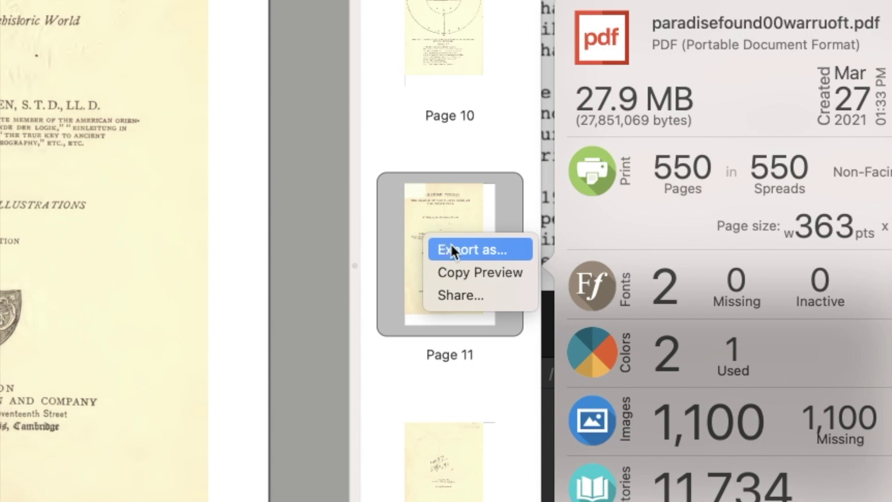
Step: Copy a preview of page 11 and paste it into a new Mail message body
left_click(463, 272)
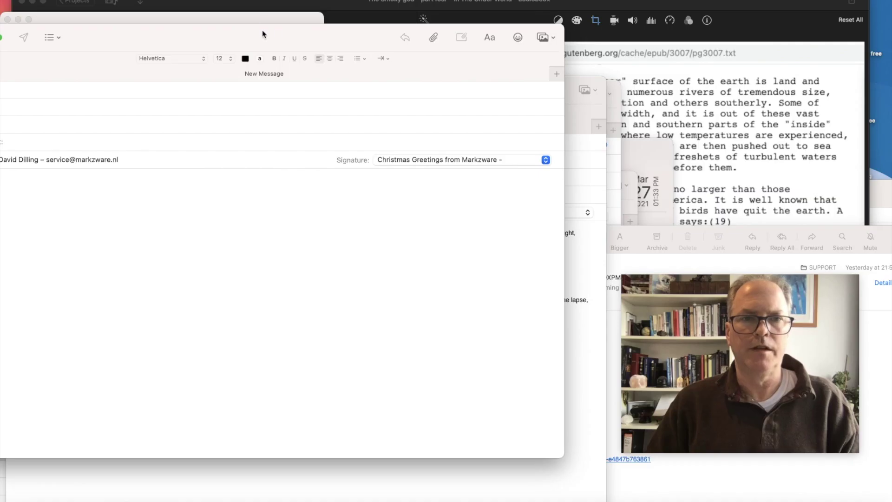
left_click(208, 241)
key("super+v")
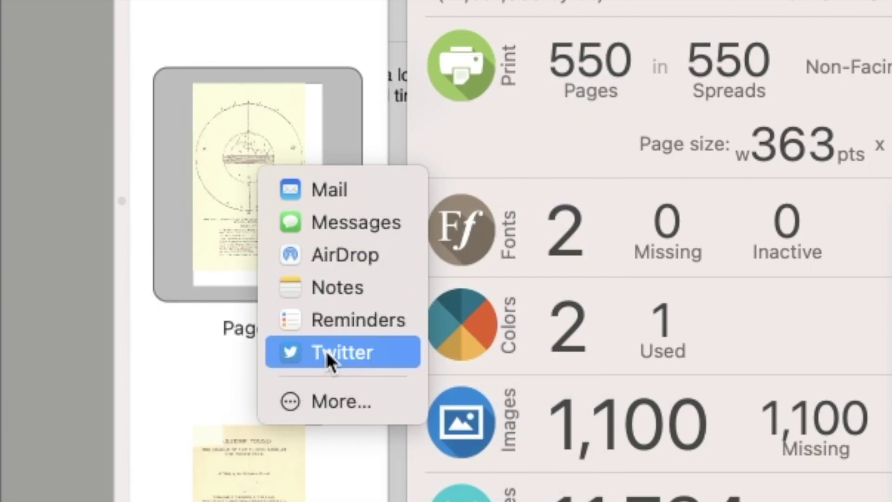
Step: Share page 10's cosmology diagram to Twitter and post the tweet
left_click(327, 352)
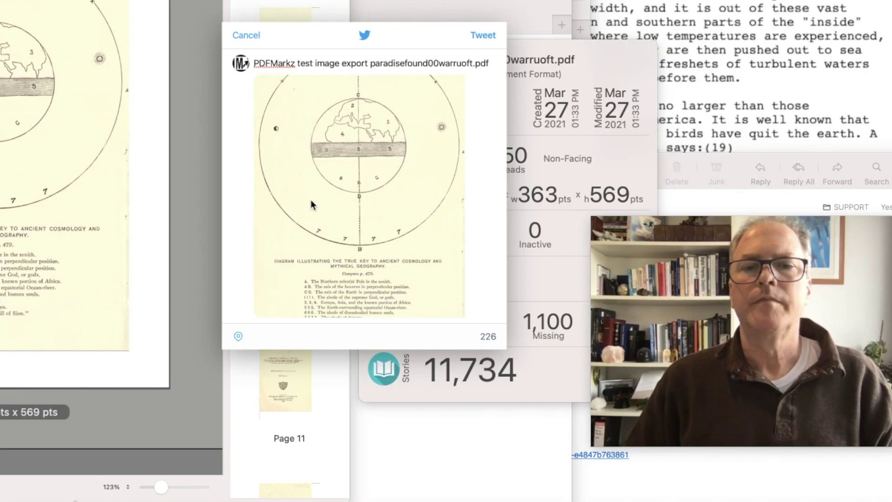
left_click(481, 33)
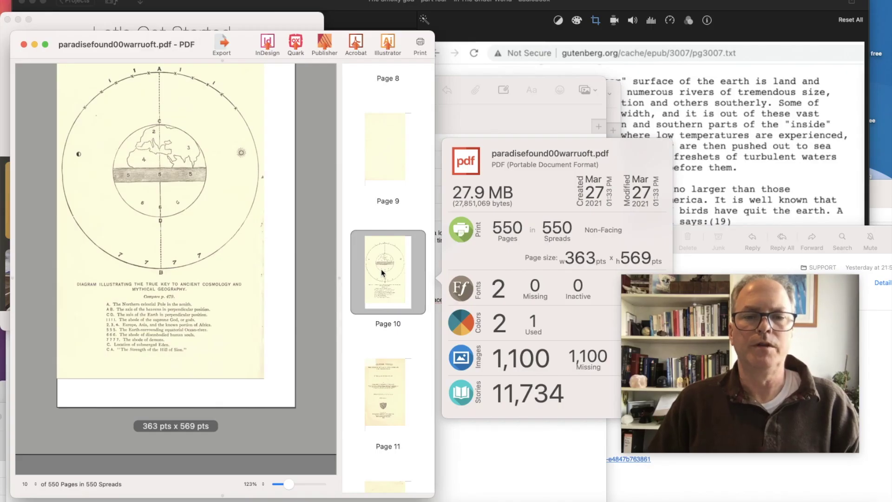
Step: Export pages 1 to 10 as JPEG images into Downloads
right_click(382, 273)
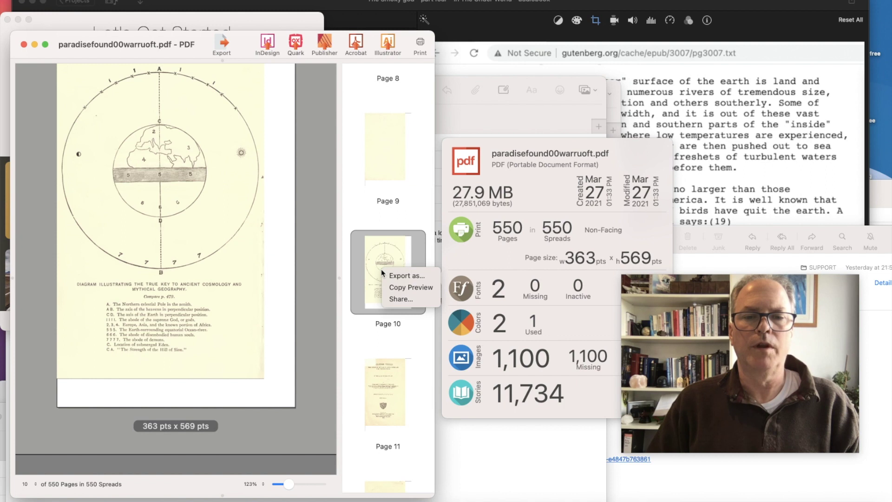
left_click(407, 276)
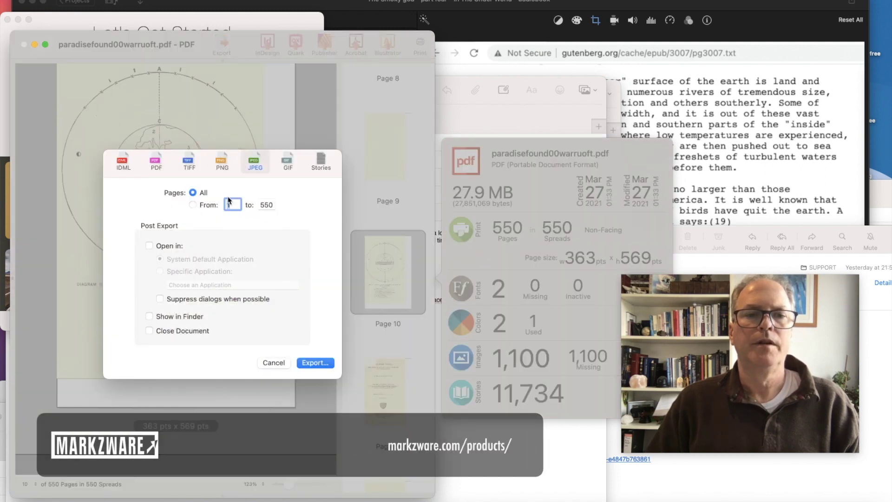
left_click(193, 205)
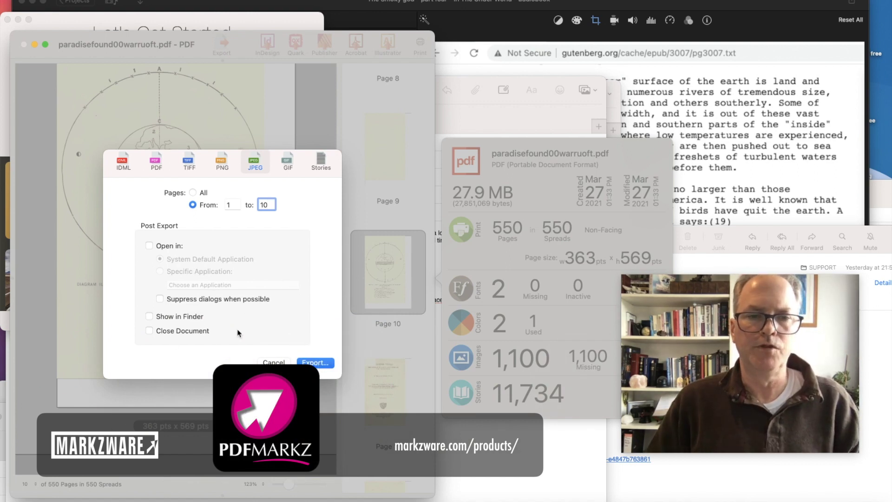
left_click(320, 364)
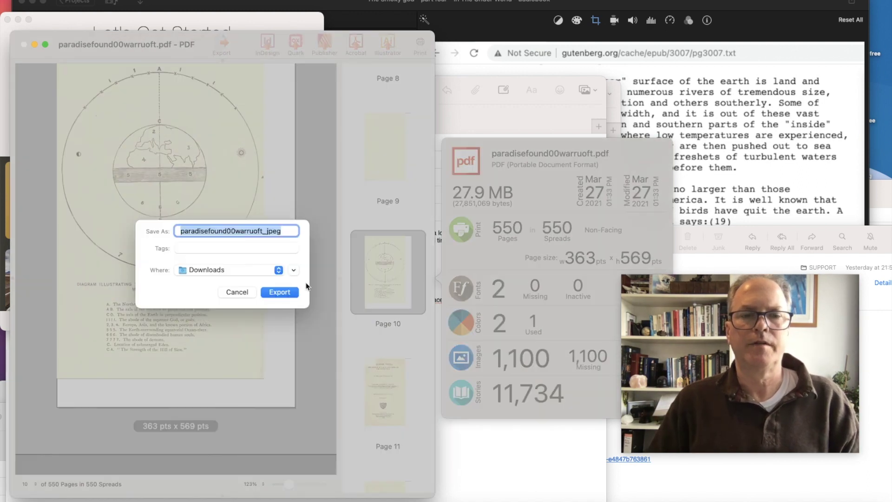
left_click(287, 293)
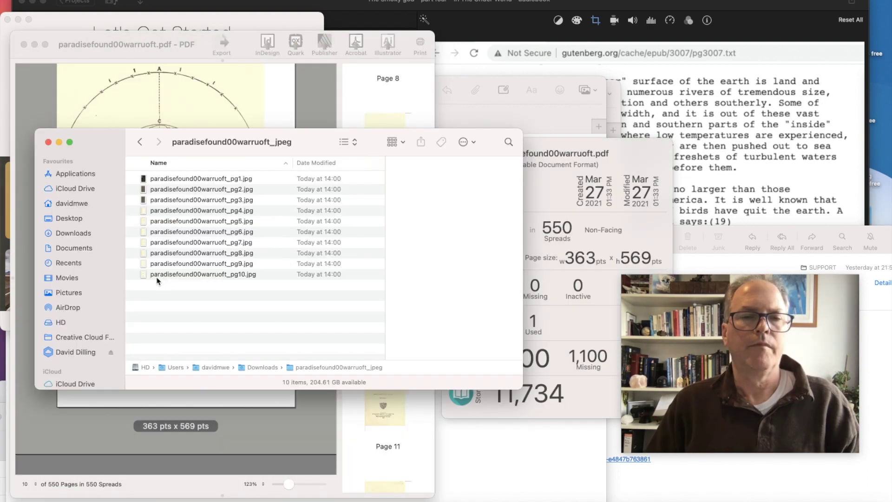
Step: Quick Look paradisefound00warruoft_pg10.jpg to check the diagram, then close the preview
left_click(144, 275)
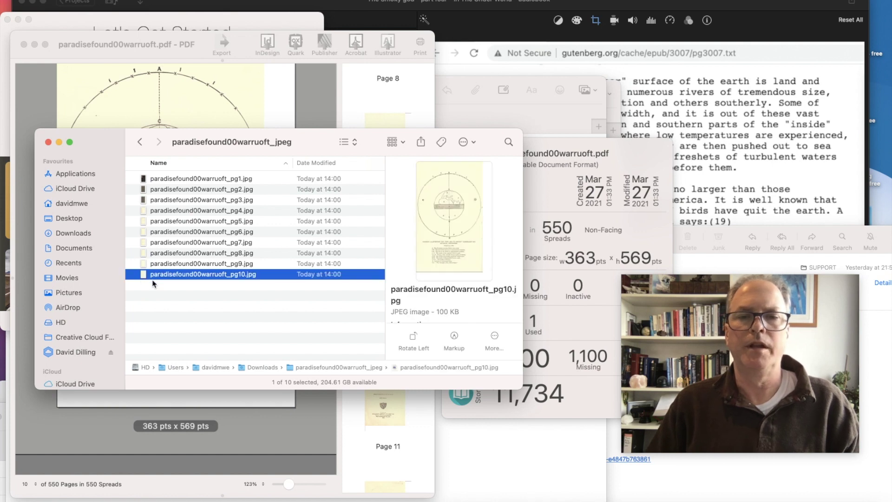
key("space")
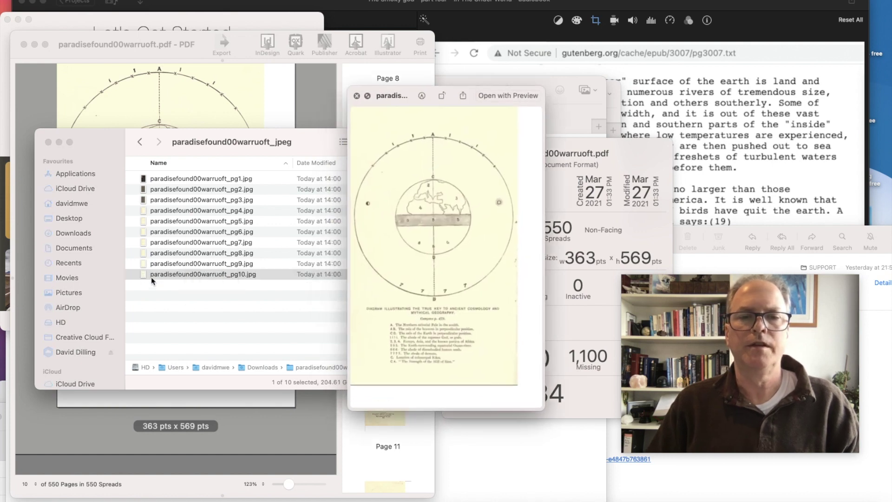
left_click(356, 95)
Step: Crop paradisefound00warruoft_pg10.jpg to the page area in Preview and save it
double_click(202, 275)
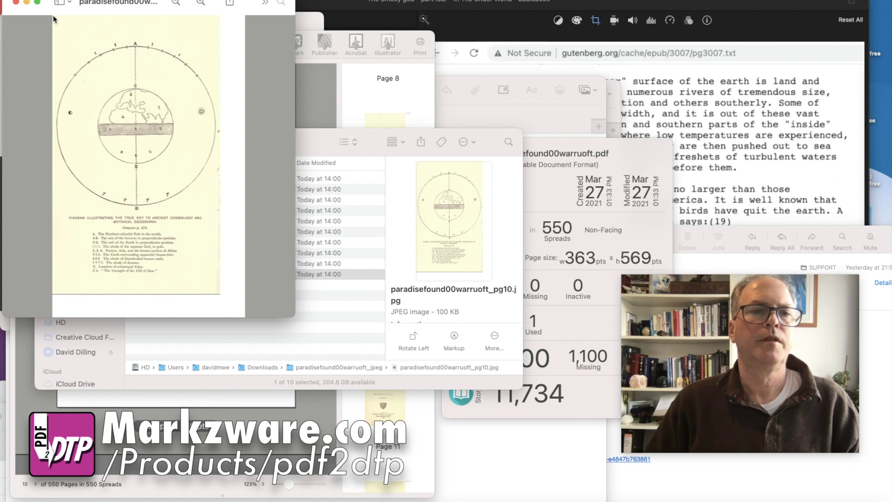
left_click_drag(196, 205, 220, 293)
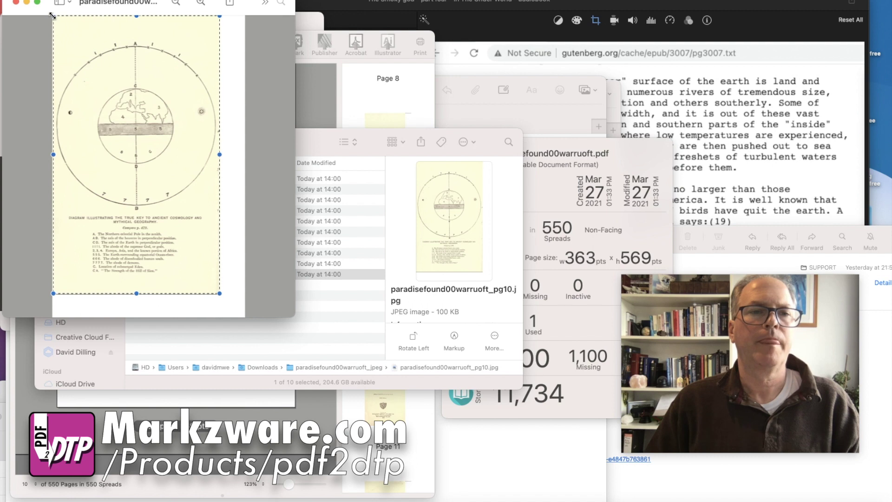
left_click(148, 0)
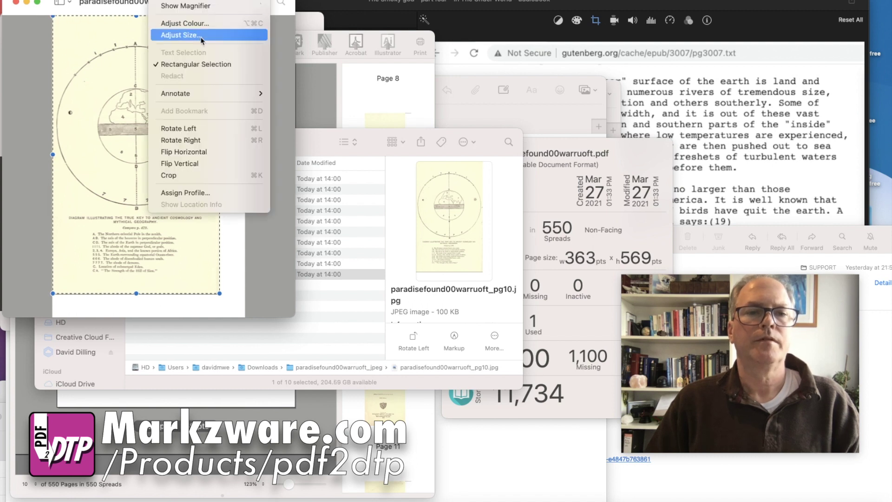
left_click(196, 176)
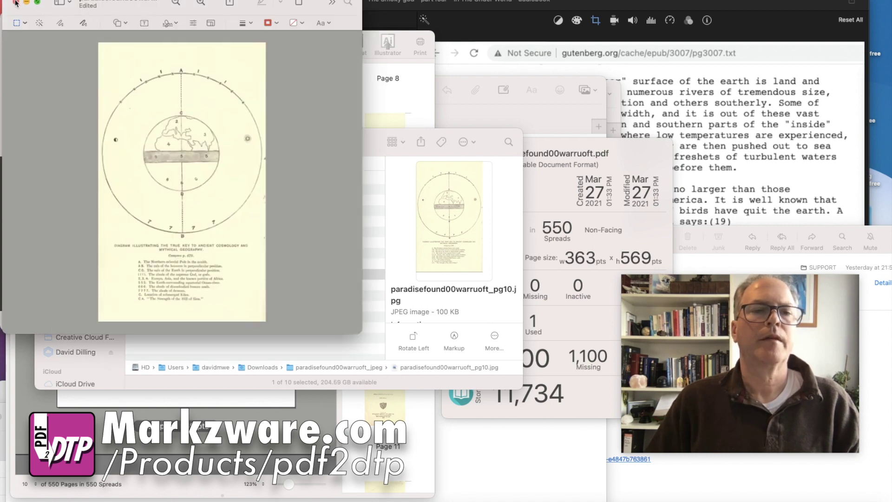
left_click(15, 3)
left_click(181, 194)
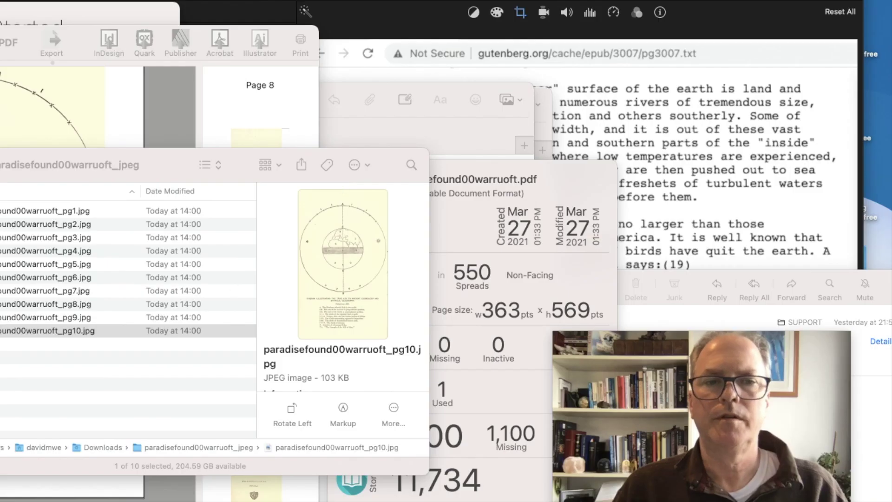
Step: Add the diagram JPEG above the main iMovie track with Fit crop style
left_click_drag(261, 130, 852, 60)
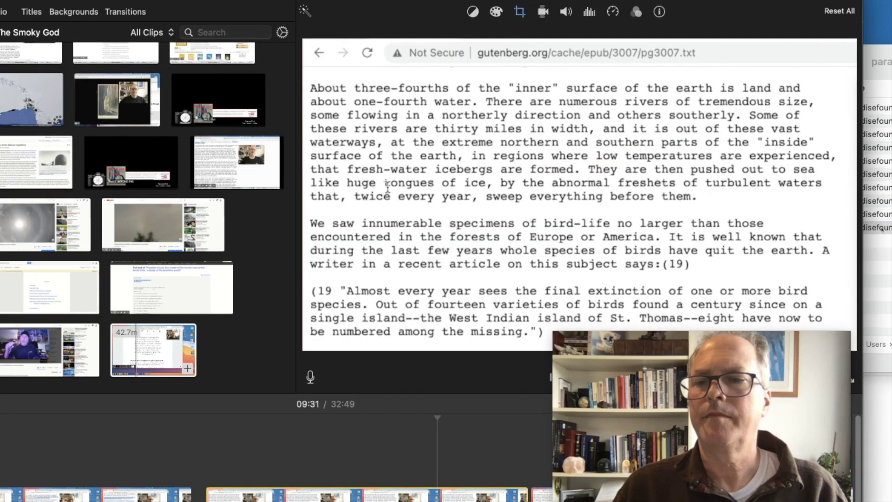
left_click_drag(853, 60, 187, 457)
left_click(530, 10)
left_click(398, 36)
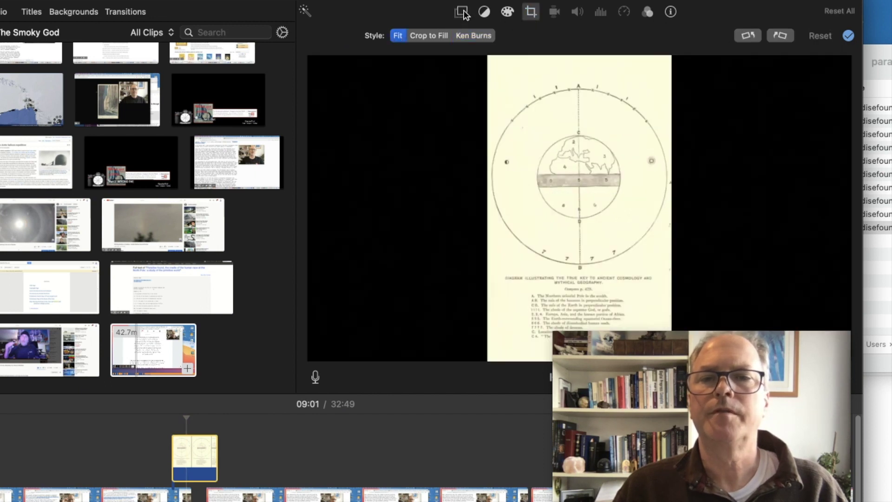
Step: Make the image a Picture in Picture overlay and enlarge the inset
left_click(461, 12)
left_click(325, 36)
left_click(341, 93)
left_click_drag(690, 173, 635, 86)
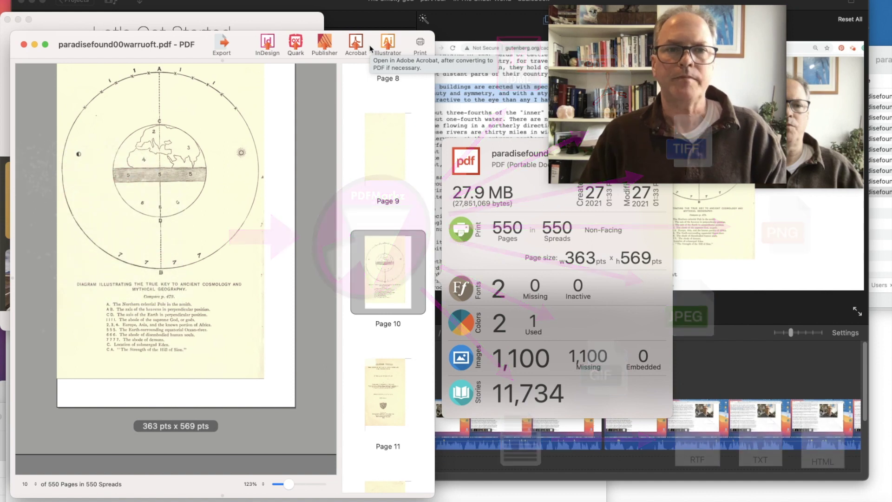
Step: Choose RTF as the Stories export format and start the export, then back out of the save sheet
left_click(222, 45)
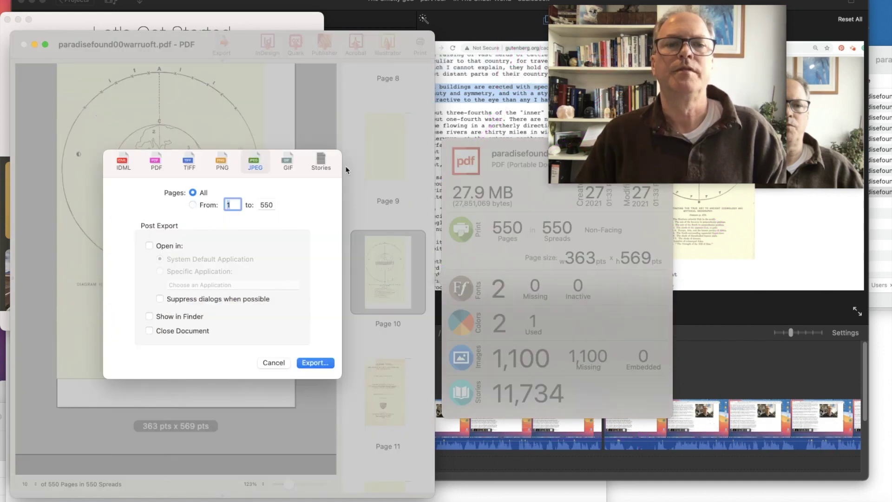
left_click(320, 165)
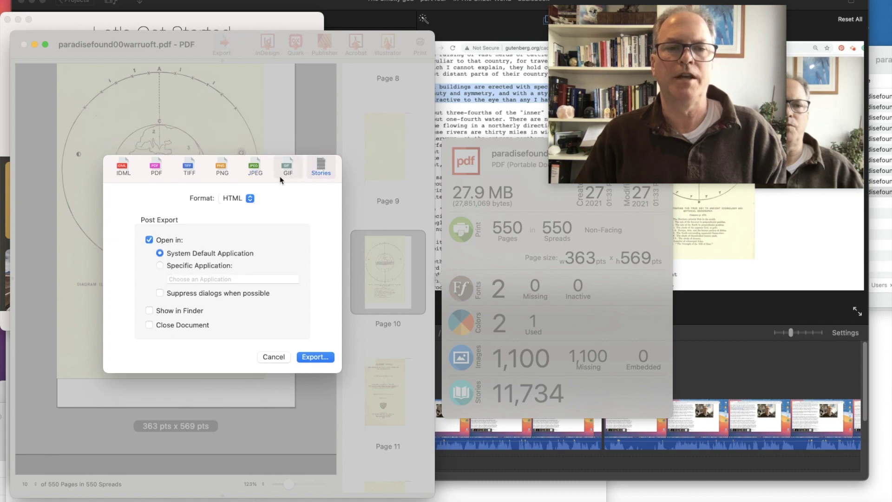
left_click(249, 199)
left_click(233, 174)
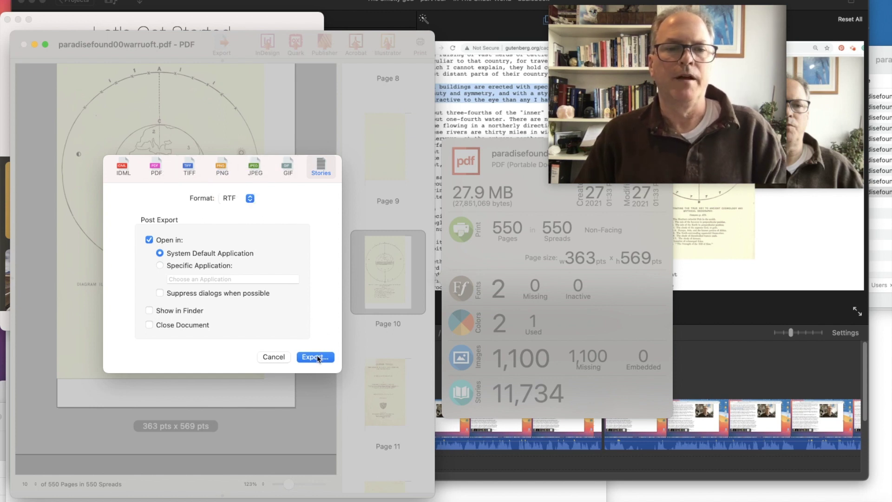
left_click(319, 357)
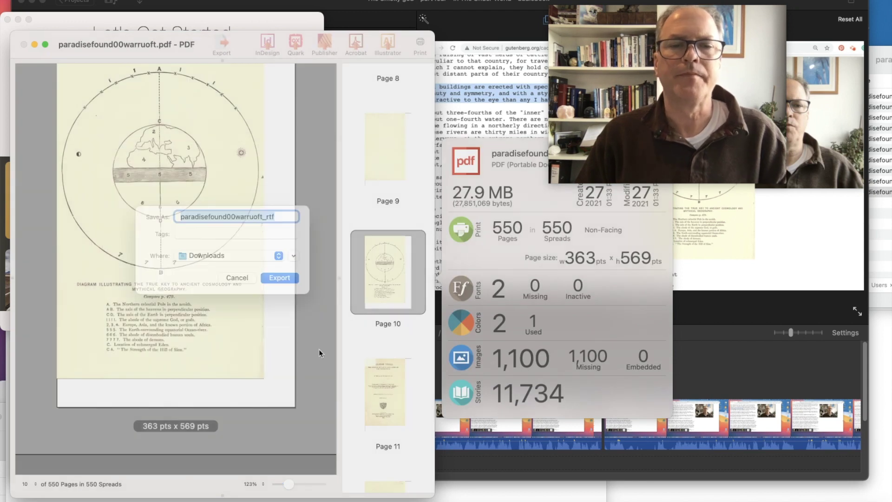
key("Return")
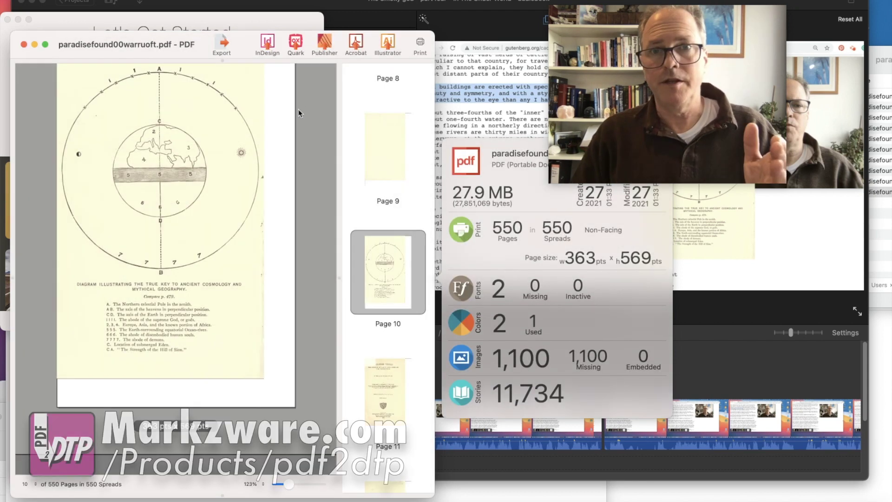
Step: Re-export the stories as RTF, saving paradisefound00warruoft_rtf to Downloads
left_click(222, 43)
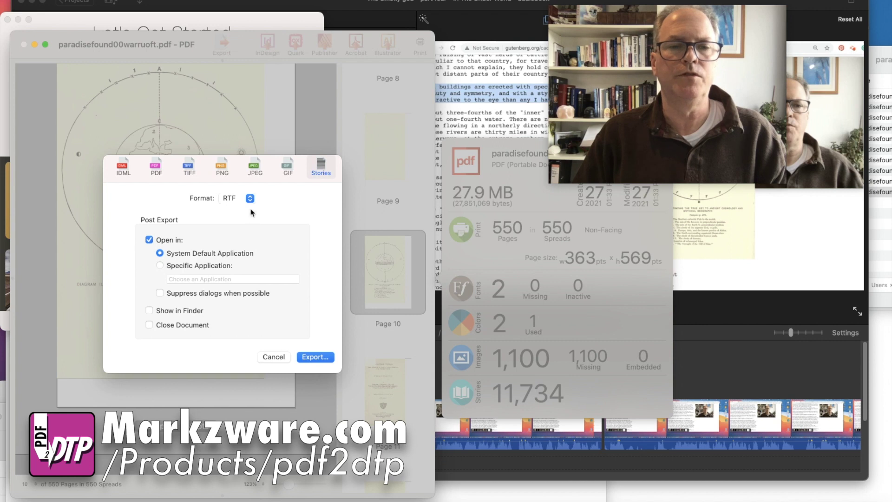
left_click(248, 200)
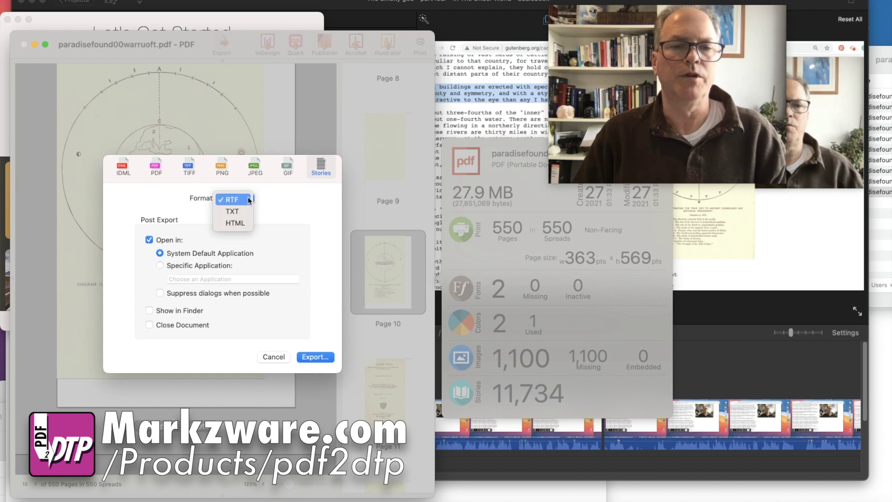
left_click(246, 226)
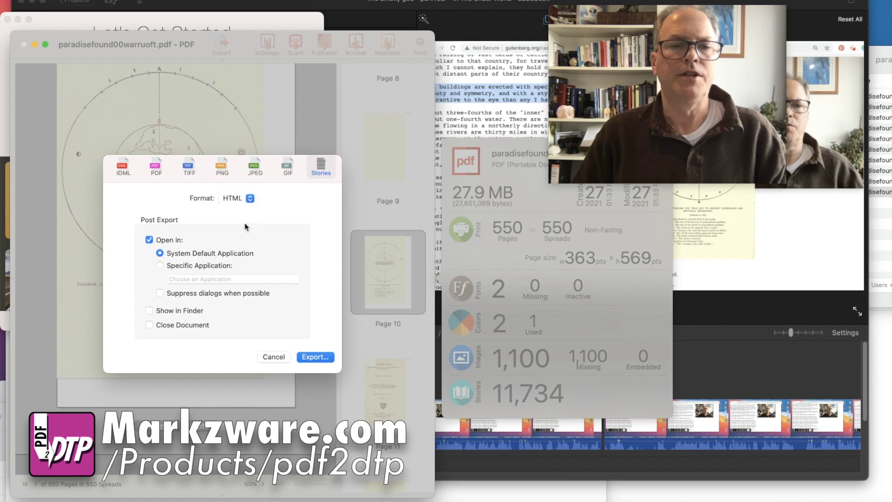
left_click(245, 197)
left_click(241, 179)
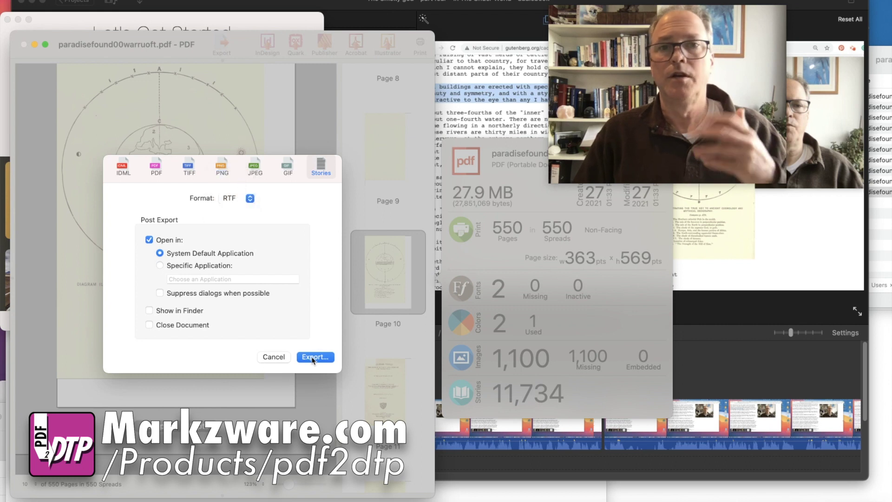
left_click(314, 357)
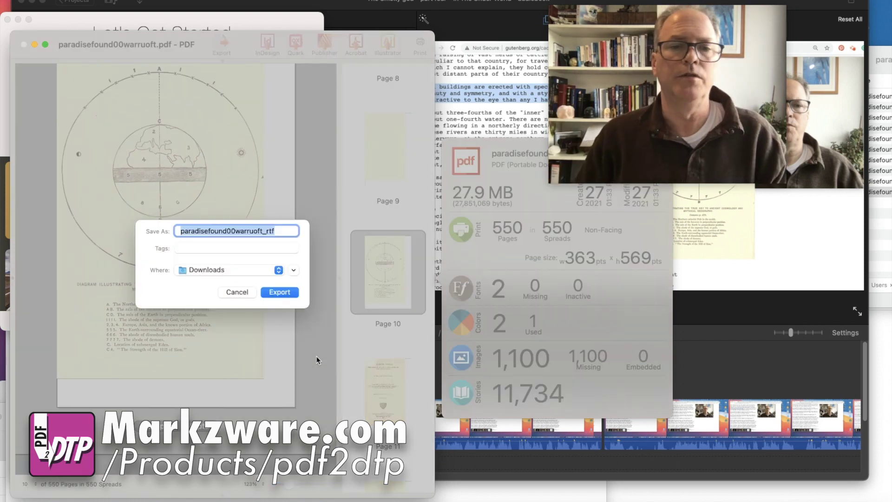
left_click(284, 294)
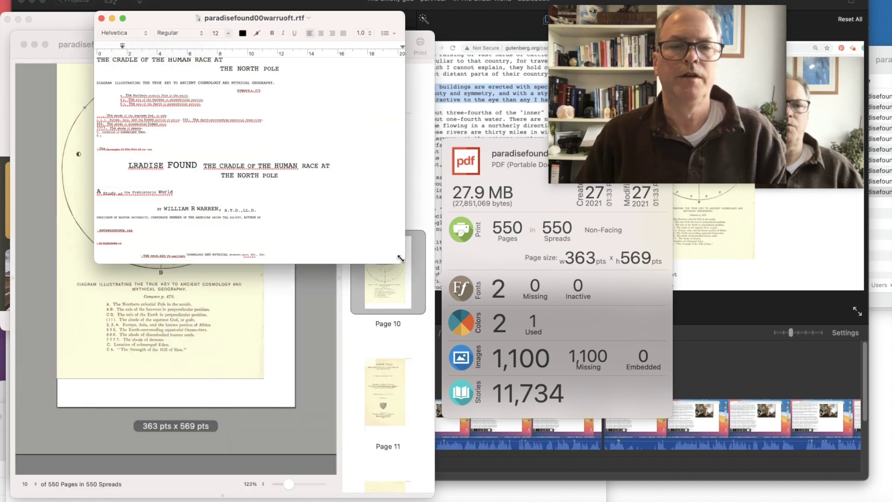
Step: Scroll through the exported RTF text down to its table of contents
left_click_drag(400, 258, 533, 448)
scroll(323, 287, "down", 3)
scroll(322, 287, "down", 10)
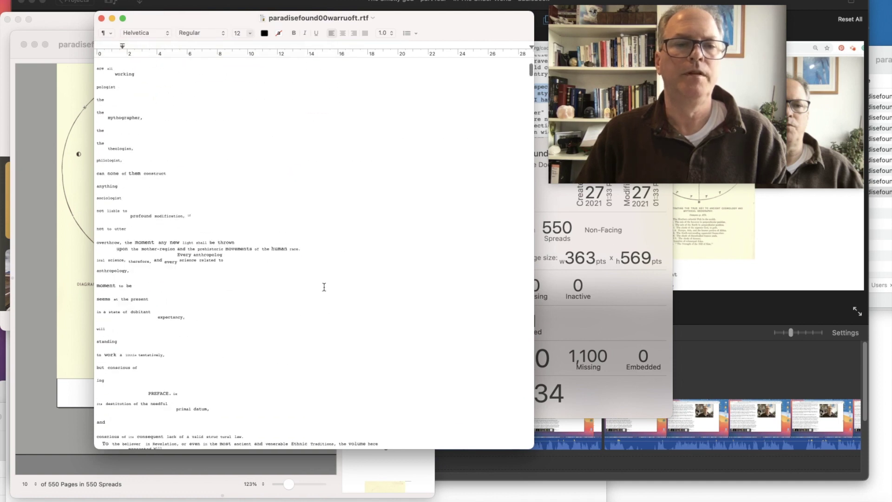
scroll(324, 286, "down", 10)
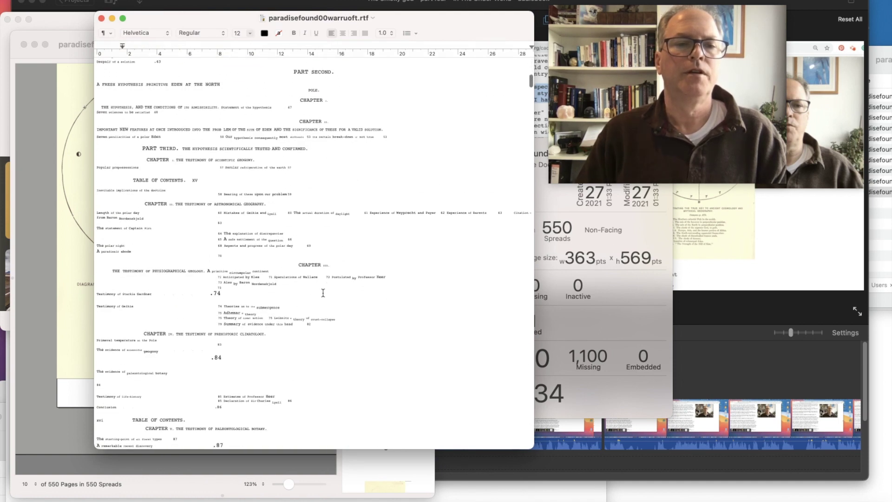
scroll(233, 229, "down", 15)
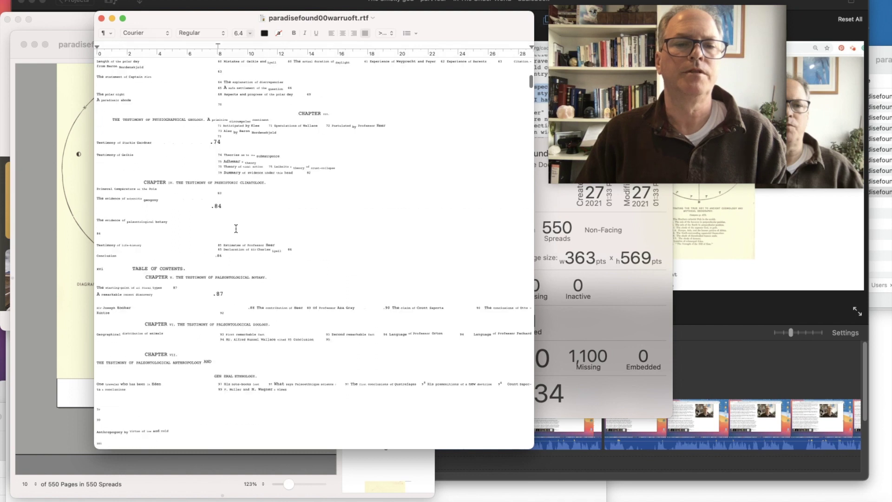
Step: Close the RTF document and convert the book PDF to IDML for Affinity Publisher
left_click(101, 18)
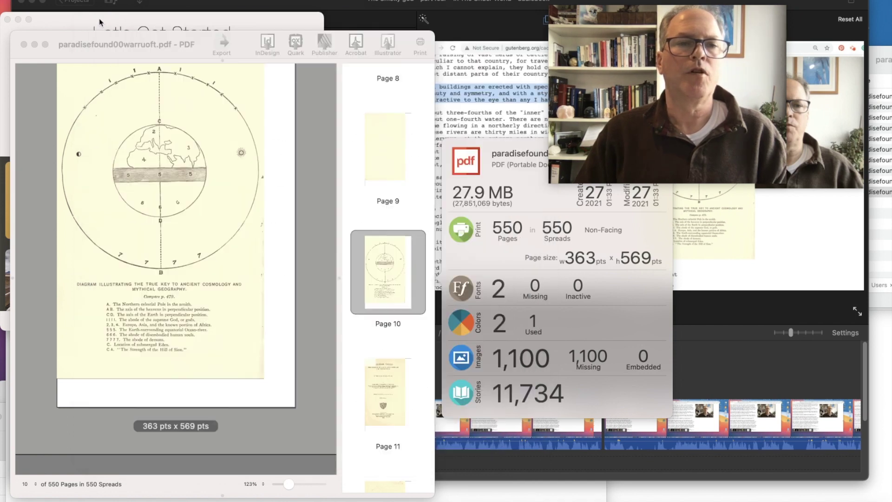
left_click(164, 125)
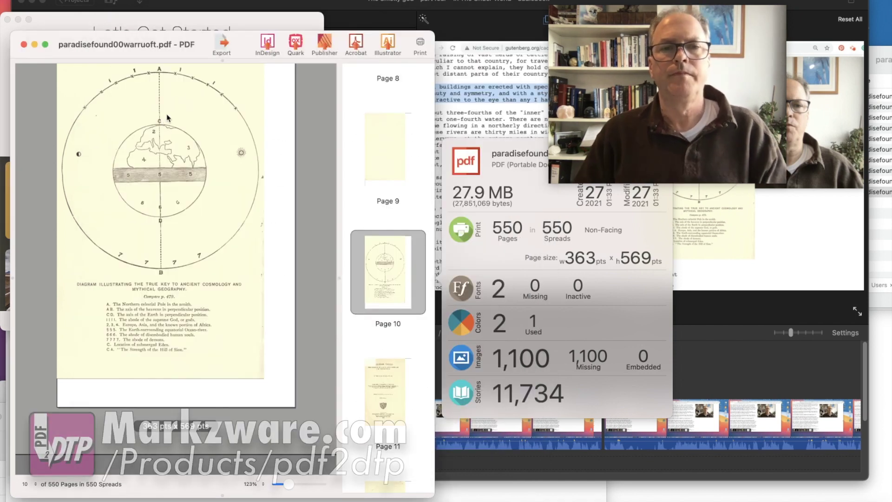
left_click(325, 43)
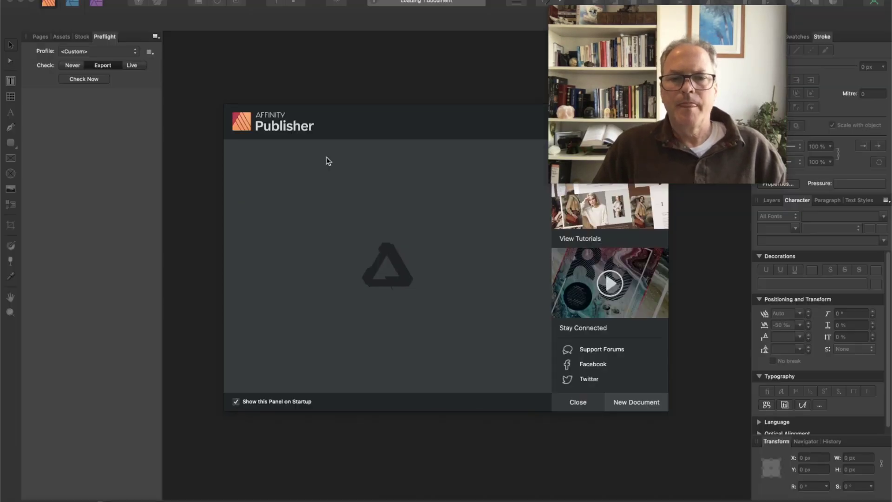
Step: Dismiss the welcome panel so paradisefound00warruoft.idml finishes loading
left_click(579, 402)
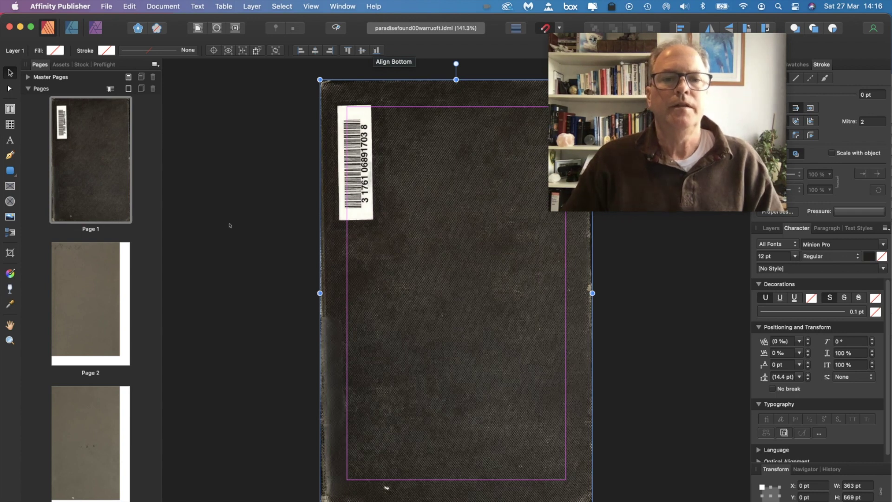
Step: Go to page 5 with the handwritten inscription
scroll(102, 266, "down", 3)
scroll(102, 266, "down", 8)
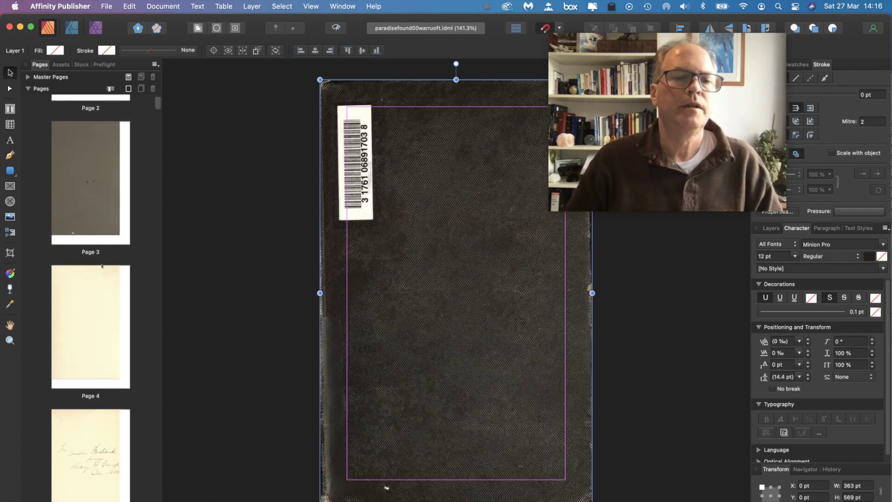
left_click(103, 272)
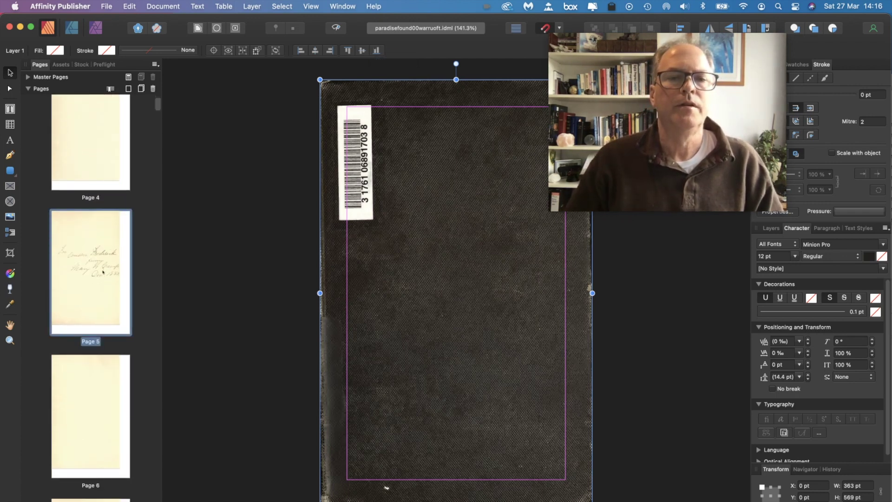
double_click(103, 272)
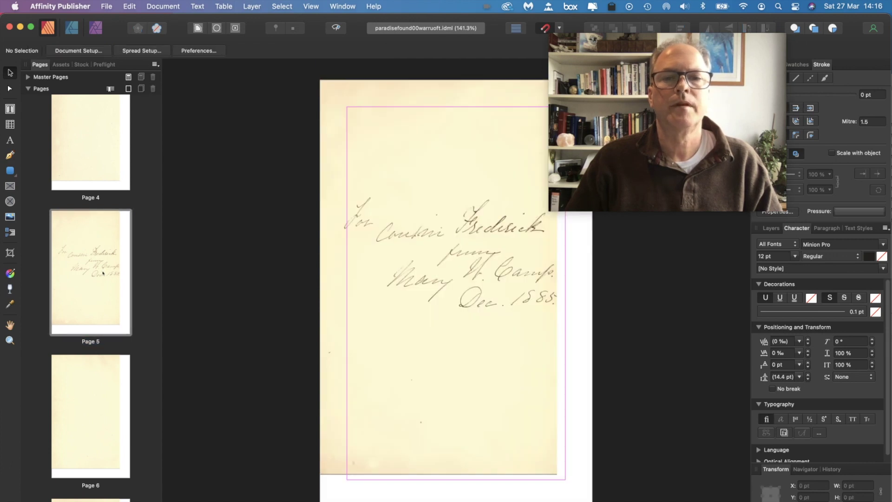
Step: On page 7's title page, select the scanned image and the title's OCR text frame
scroll(102, 273, "down", 8)
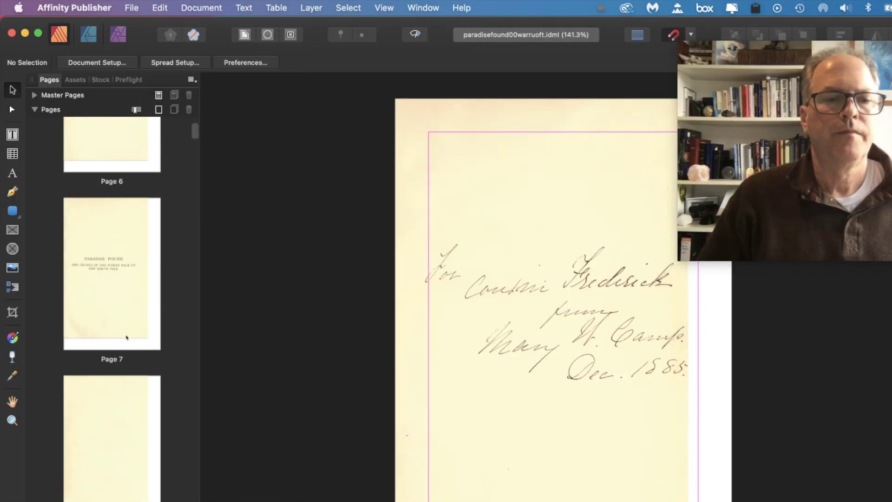
scroll(126, 338, "down", 3)
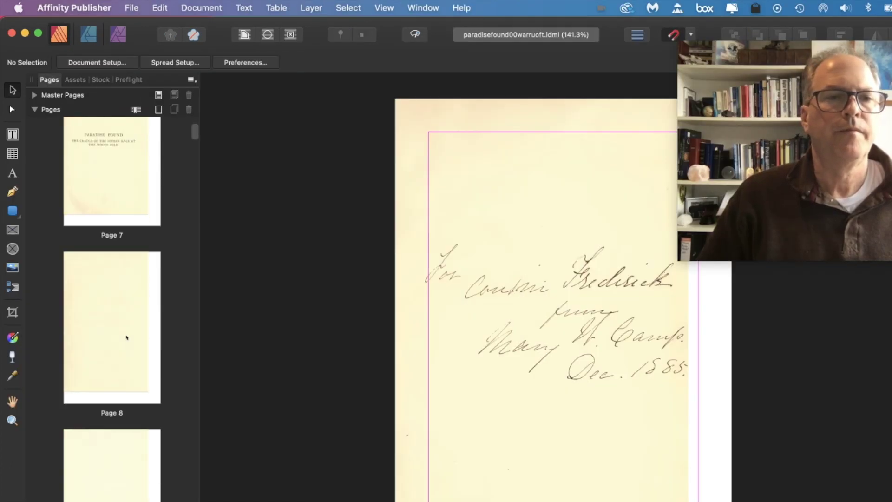
scroll(121, 168, "up", 1)
double_click(120, 168)
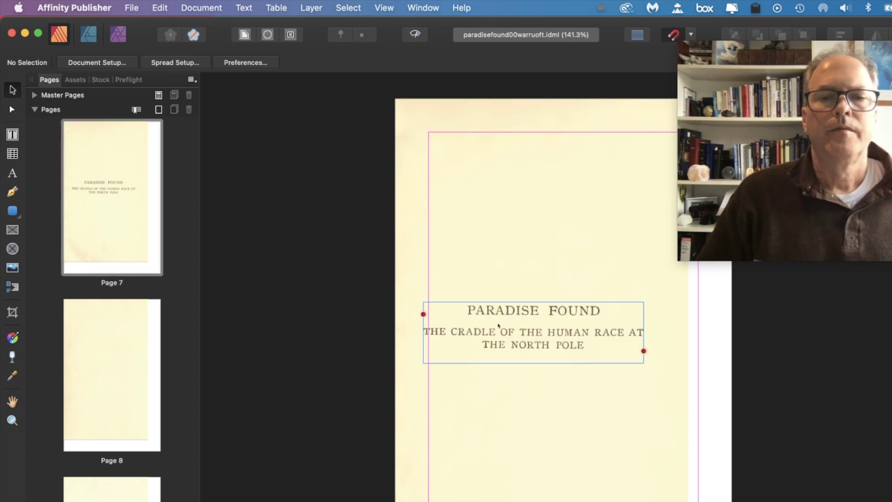
left_click(471, 314)
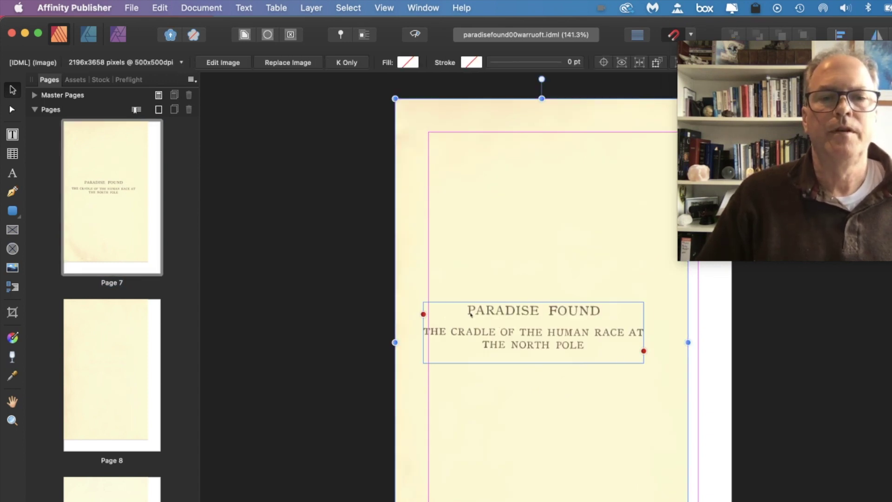
left_click(12, 173)
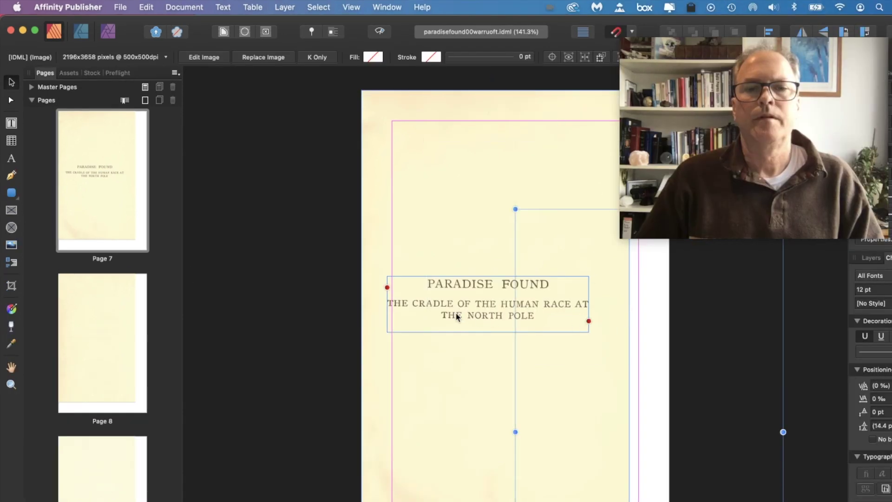
left_click(496, 334)
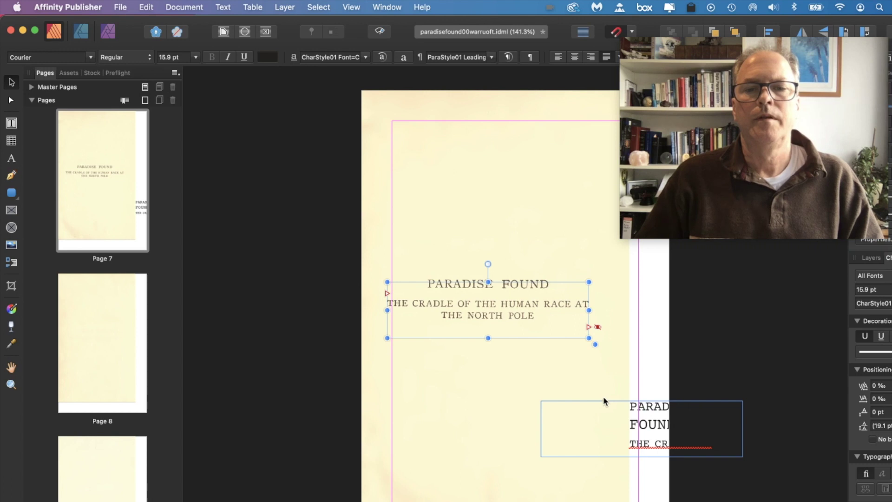
scroll(104, 400, "down", 10)
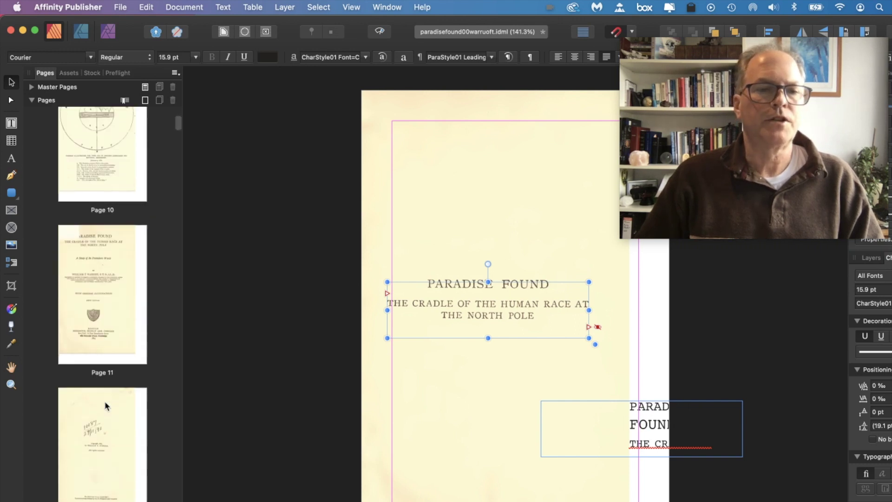
left_click(103, 135)
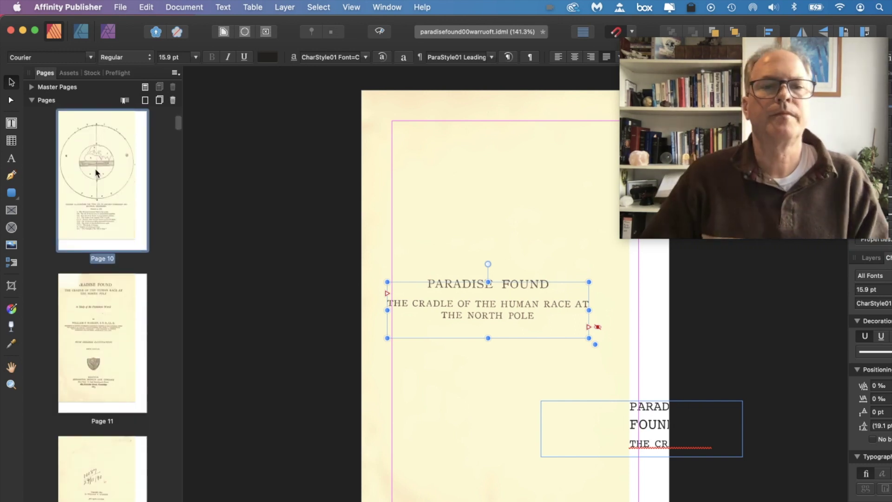
Step: On page 10, move the scanned page image aside and delete it, exposing the OCR text
double_click(96, 173)
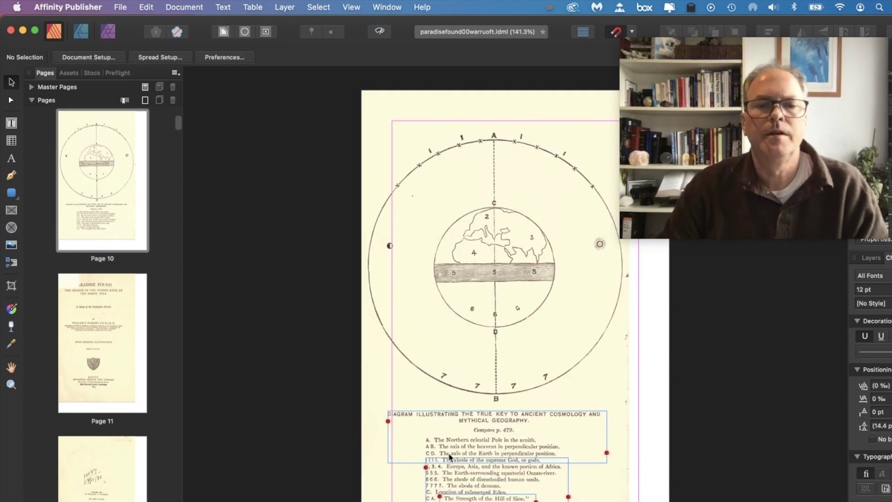
left_click(449, 425)
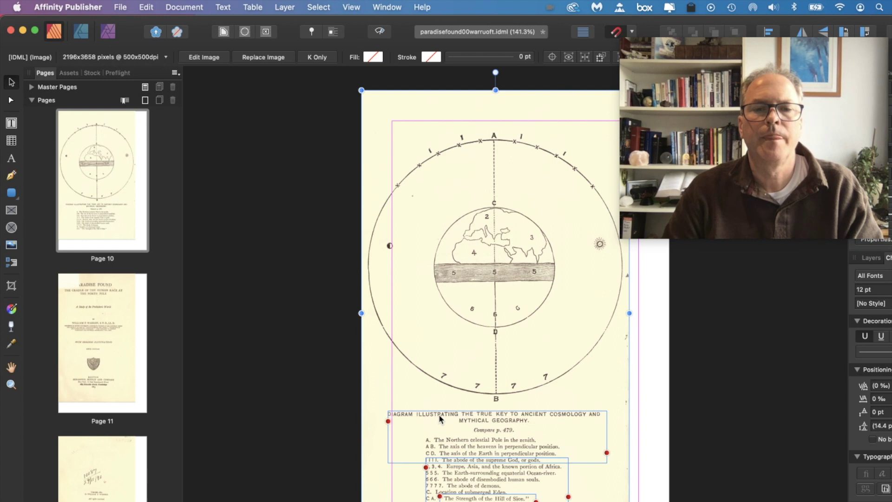
left_click_drag(403, 134, 638, 250)
left_click_drag(496, 208, 738, 501)
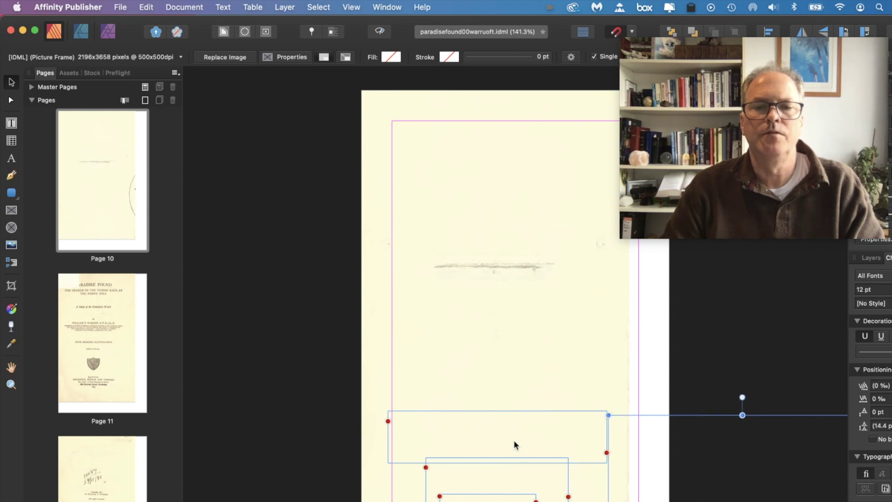
left_click(500, 441)
double_click(460, 260)
key("Delete")
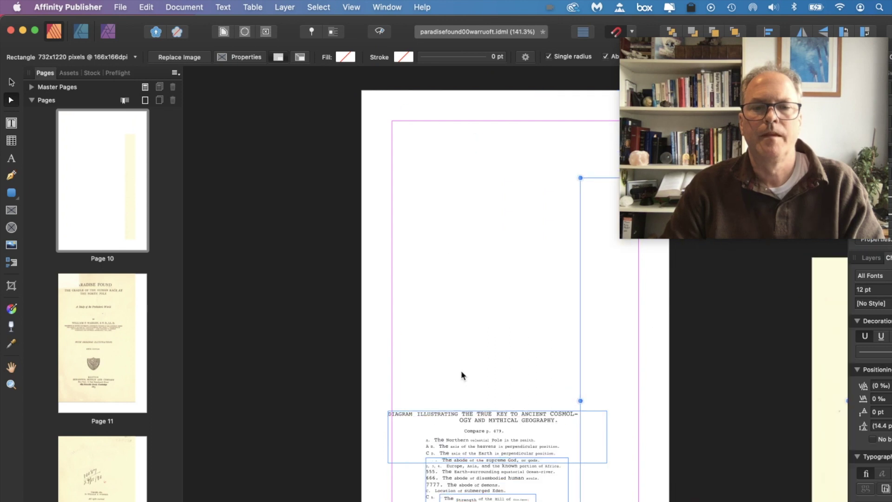
key("Escape")
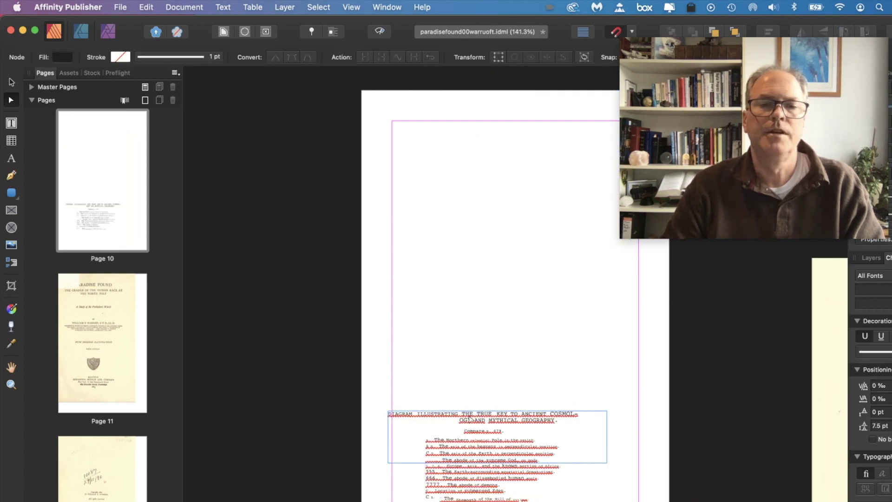
Step: Select all the diagram caption text, then go to page 12's copyright page
double_click(470, 418)
key("super+a")
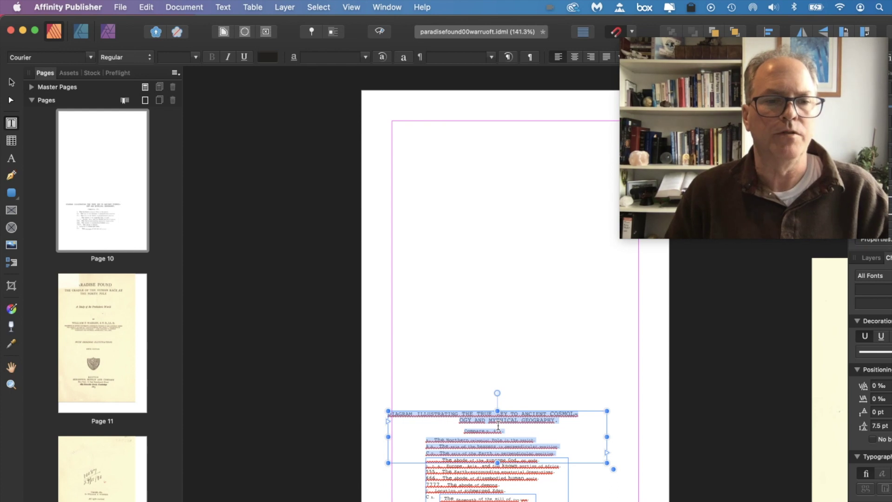
left_click(91, 479)
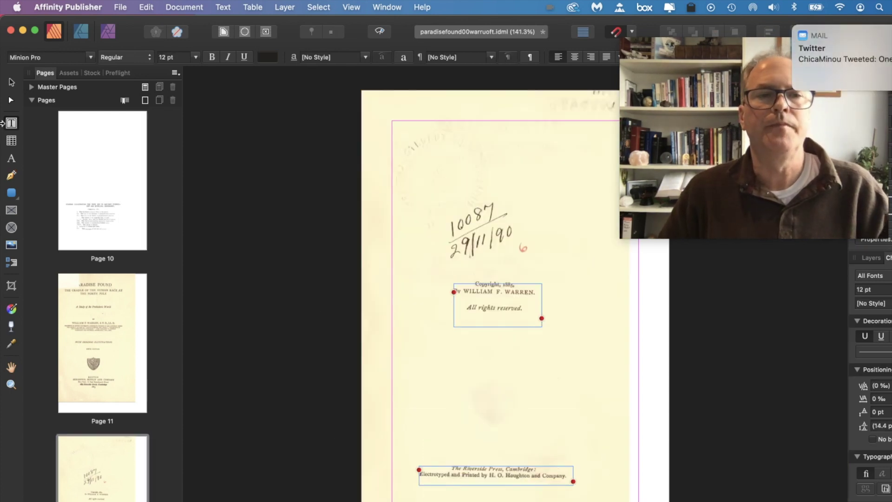
Step: Return to the original book PDF in PDFMarkz, showing page 10's cosmology diagram
left_click(210, 169)
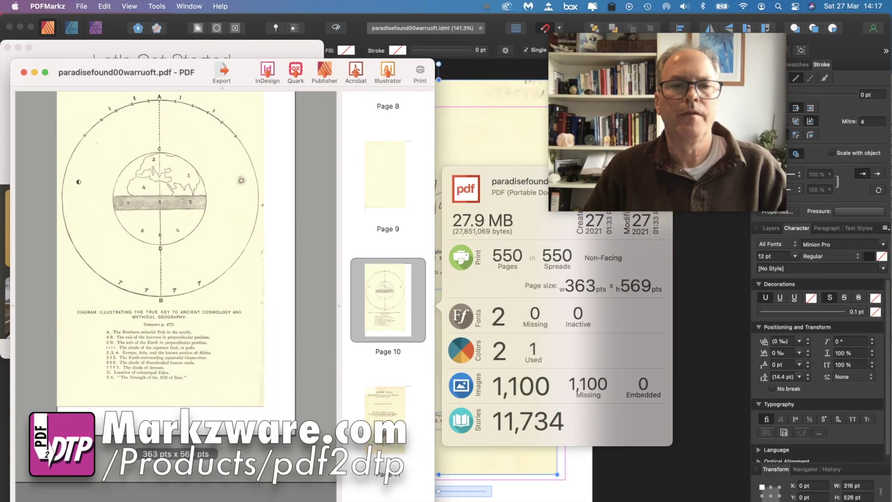